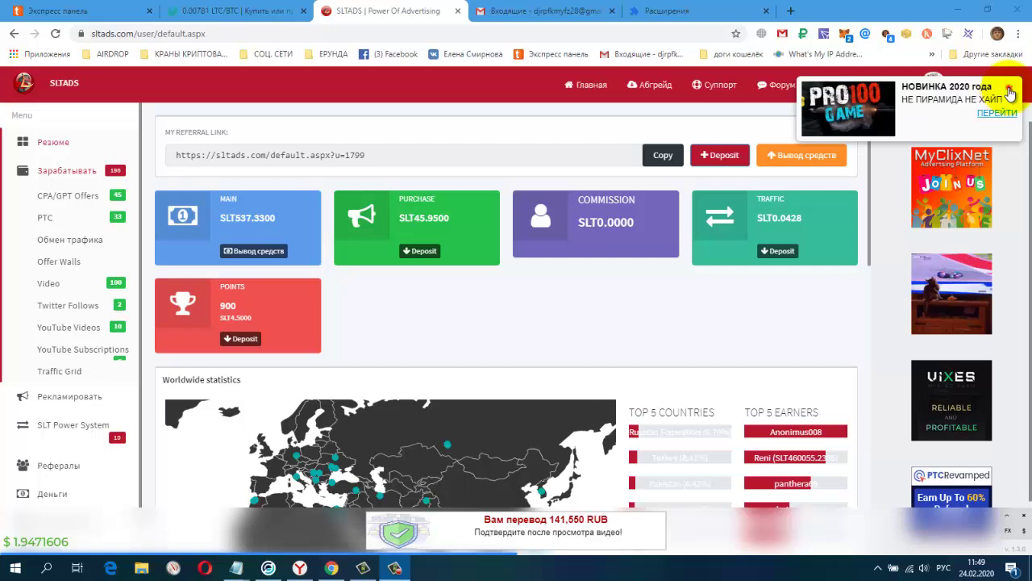
# - Switch to the CREX24 exchange, open the account balances and search the currency list for SLT
pyautogui.click(220, 9)
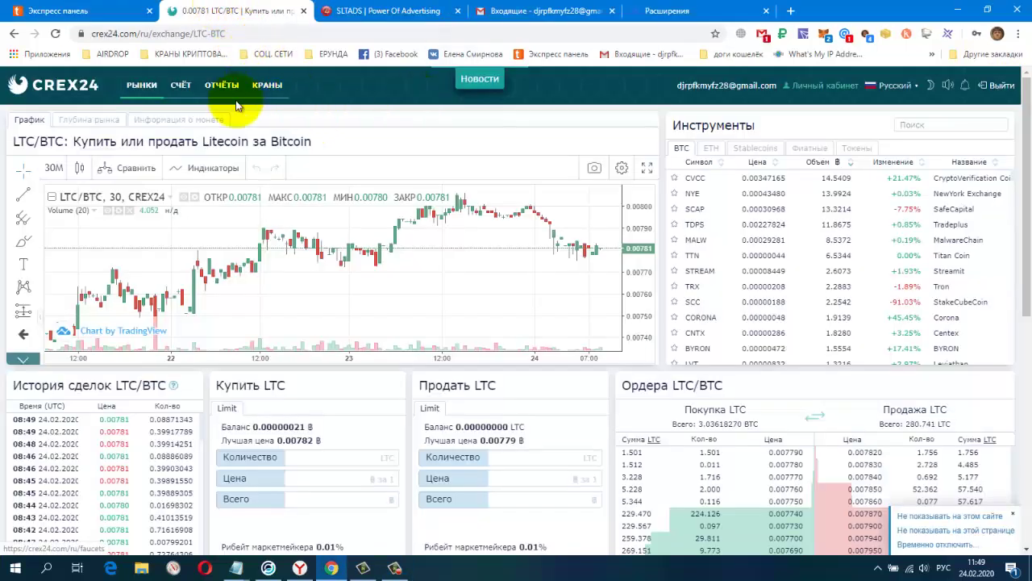
pyautogui.click(181, 89)
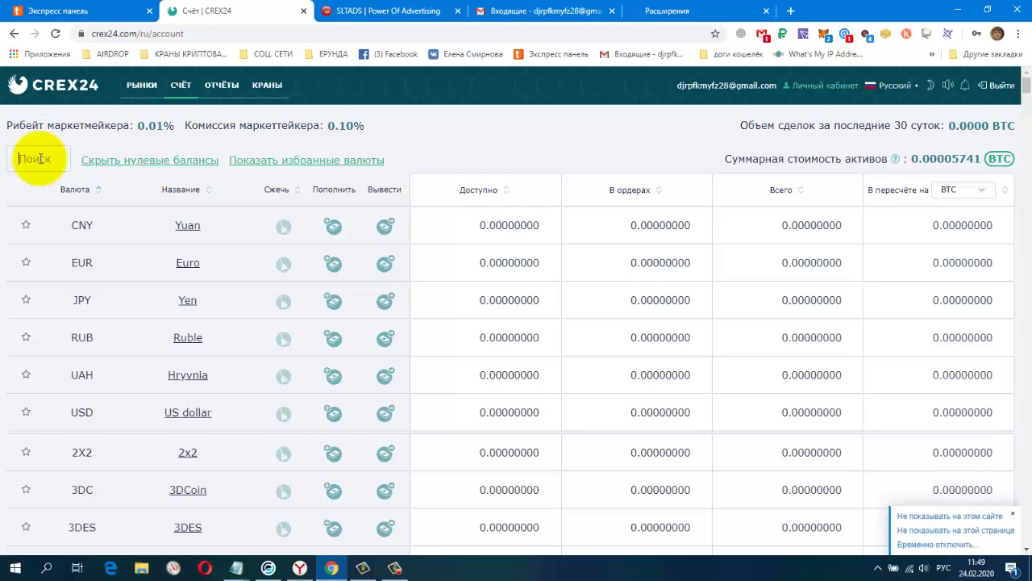
pyautogui.rightClick(40, 159)
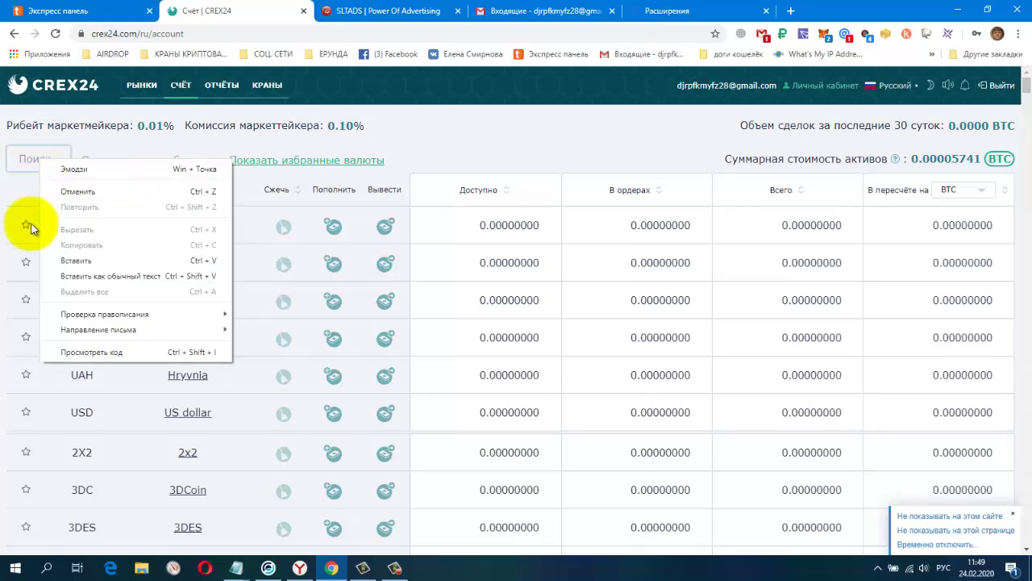
pyautogui.click(71, 260)
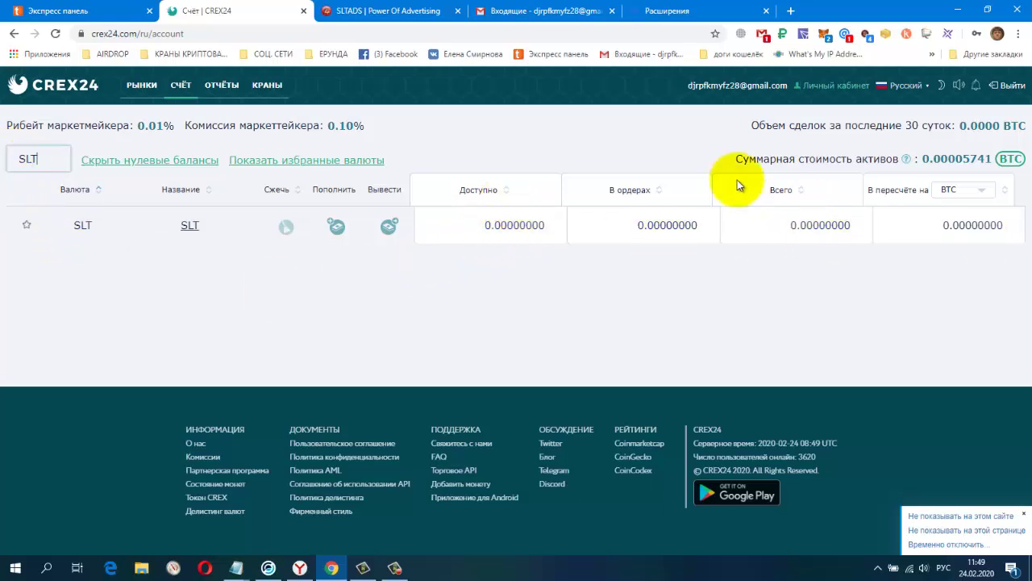
# - Return to SLTADS, open the funds withdrawal form and review its limits, commission and payout address
pyautogui.click(410, 13)
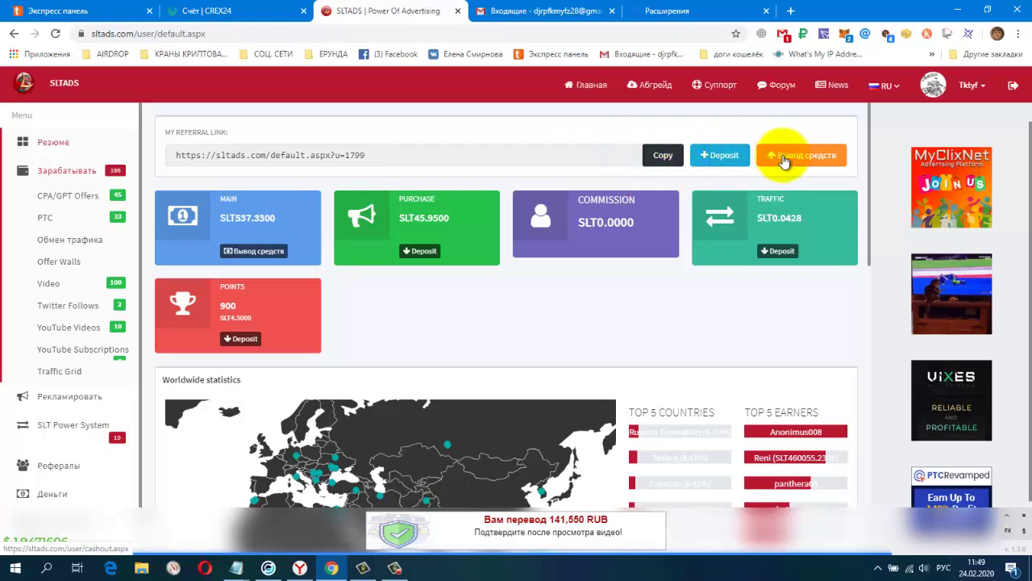
pyautogui.click(791, 161)
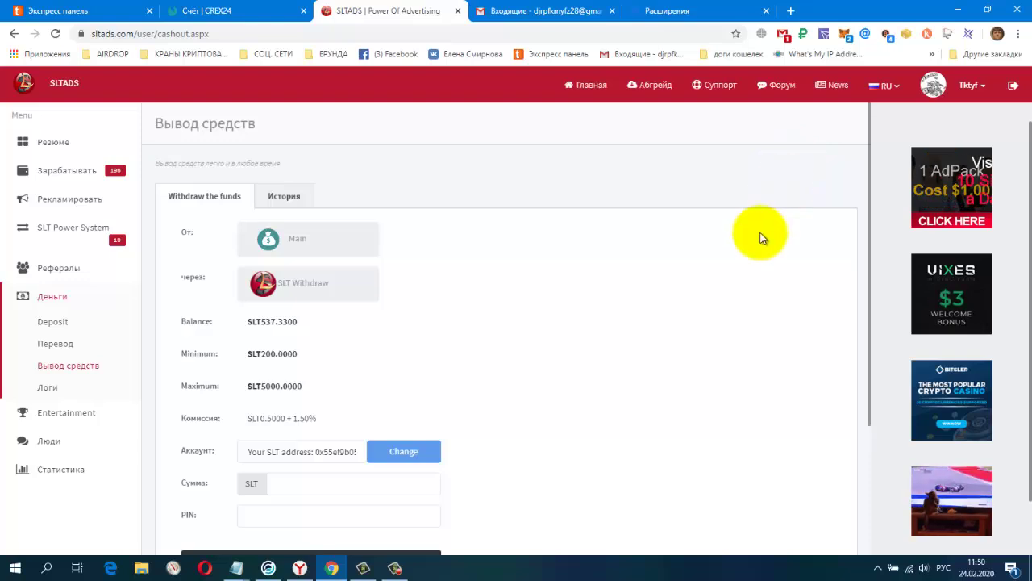
pyautogui.scroll(-2, 760, 233)
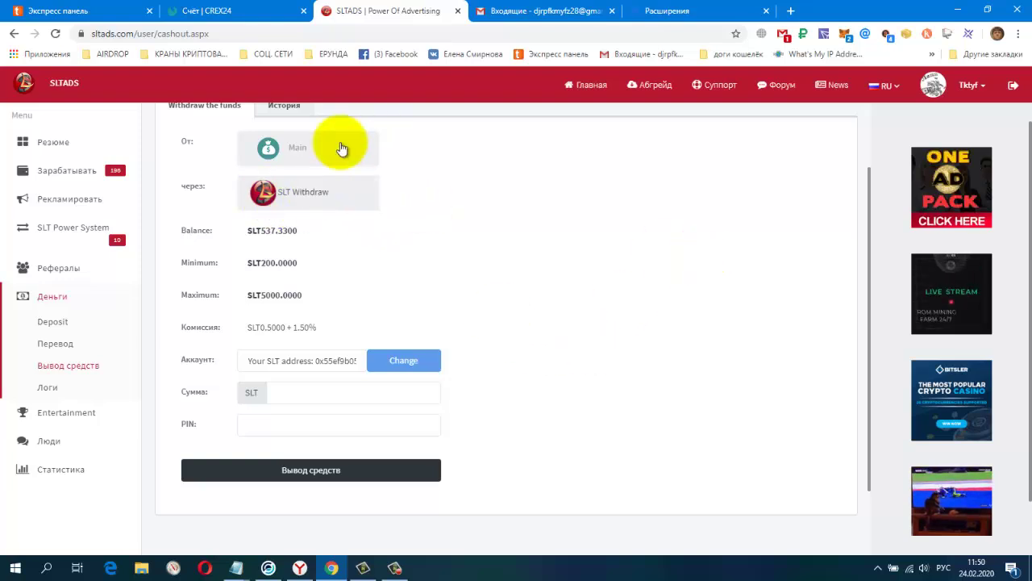
pyautogui.scroll(2, 612, 274)
pyautogui.scroll(-2, 588, 320)
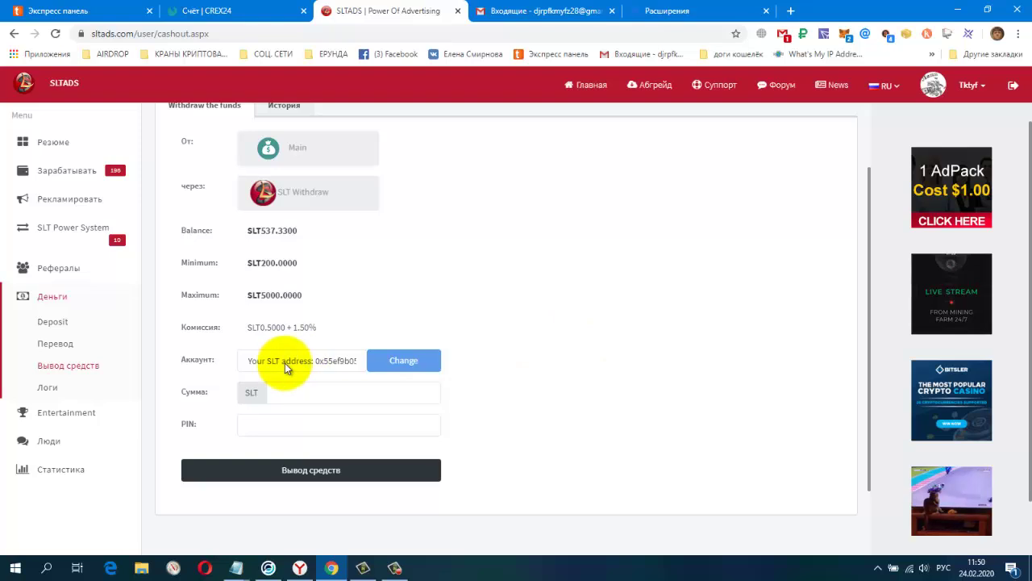
pyautogui.click(970, 89)
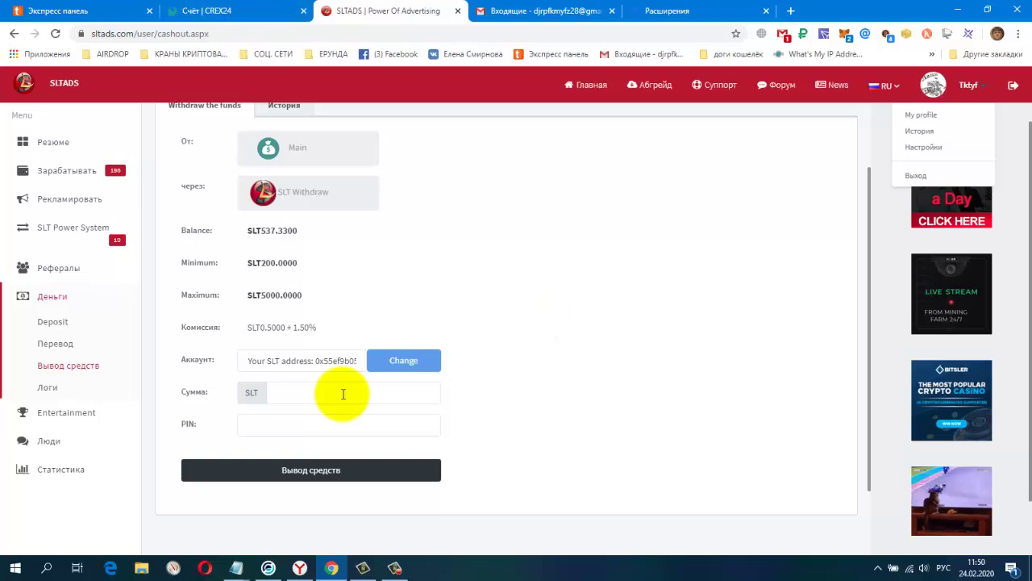
# - Set the withdrawal amount to 537.00 SLT and dismiss the advertisement pop-up over the form
pyautogui.click(300, 392)
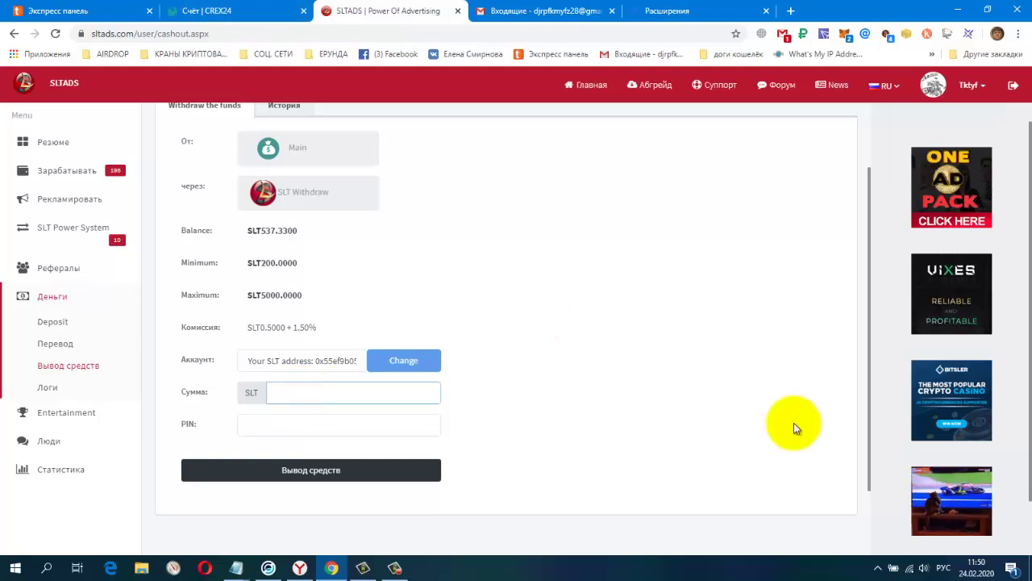
pyautogui.write('53')
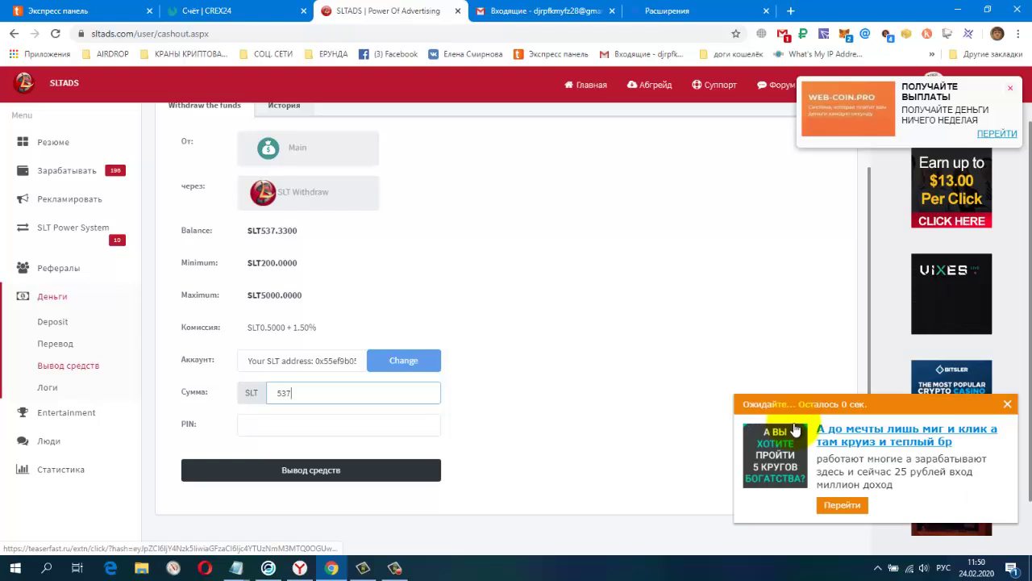
pyautogui.write('7.')
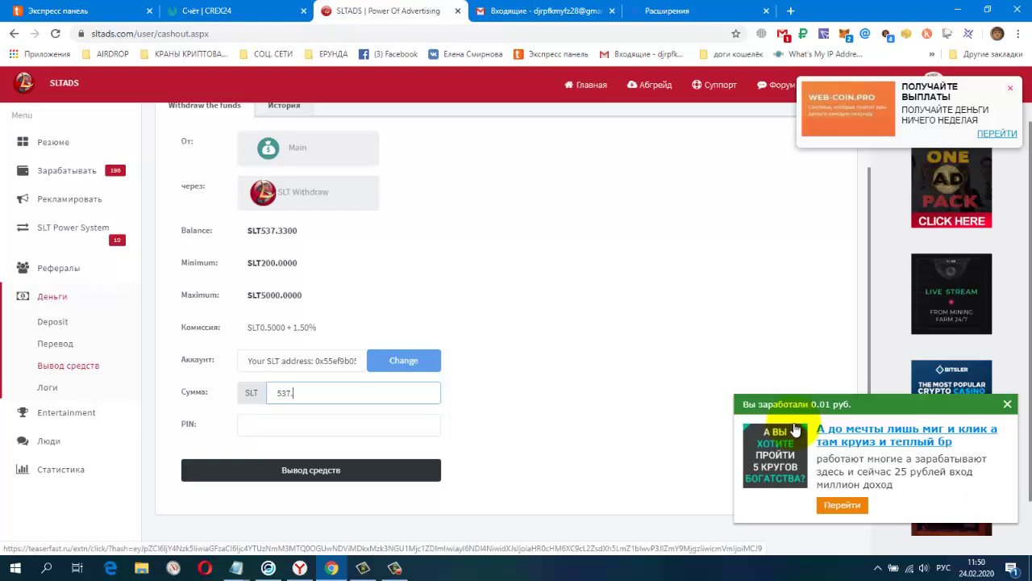
pyautogui.write('00')
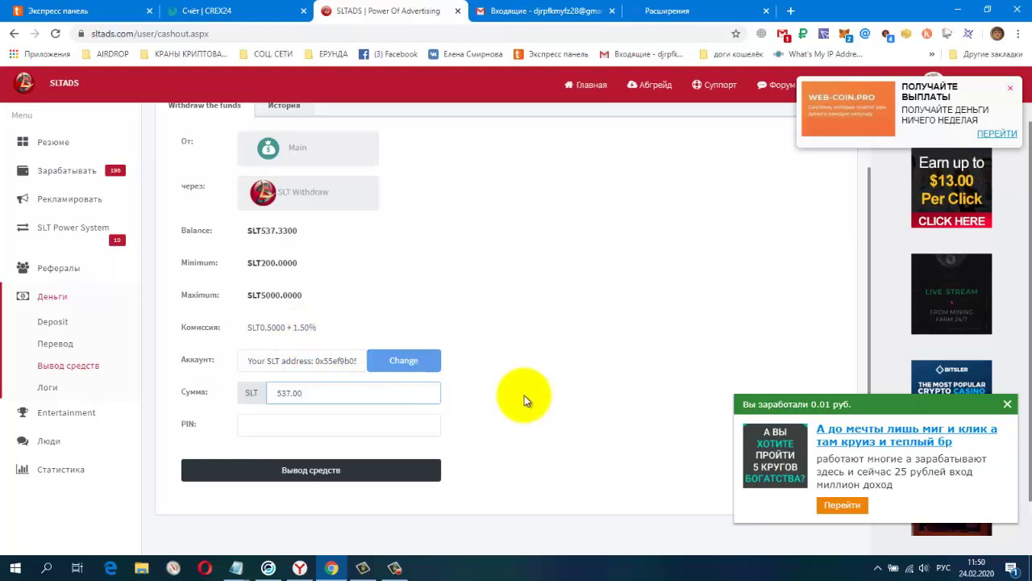
pyautogui.scroll(-2, 525, 399)
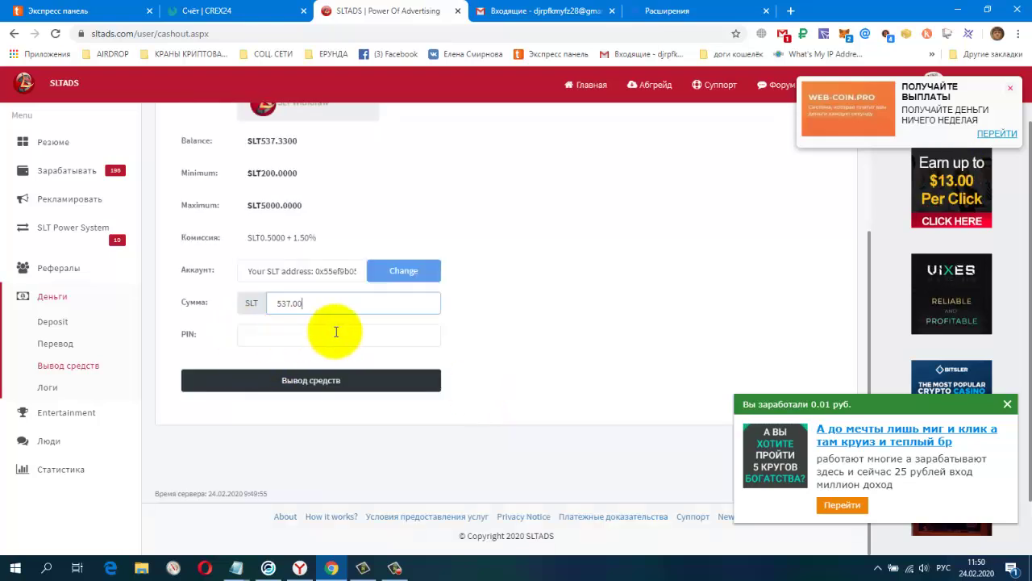
pyautogui.click(1007, 403)
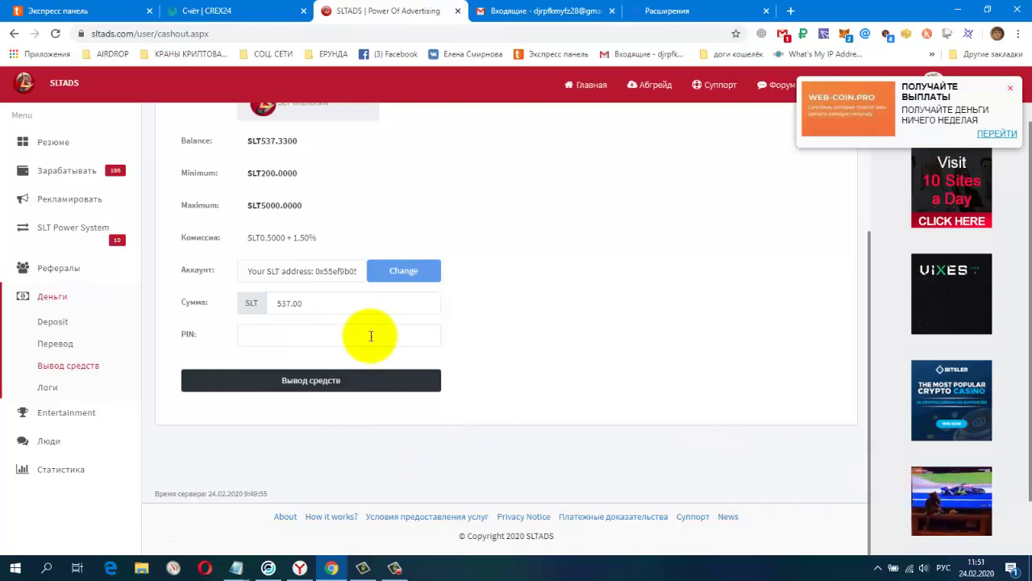
# - Enter the account PIN, submit the withdrawal request and dismiss the remaining advertisement notification
pyautogui.click(312, 334)
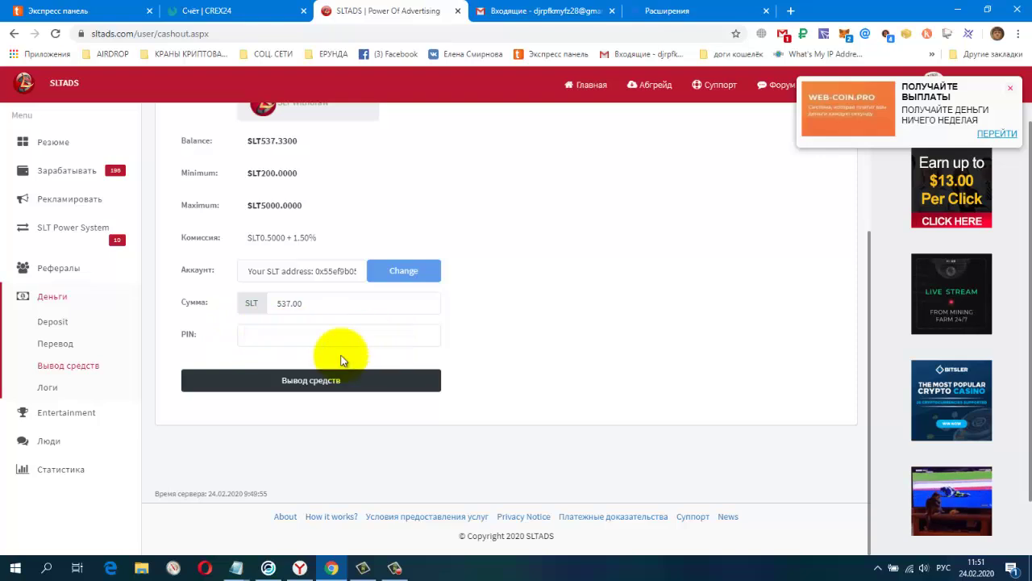
pyautogui.click(394, 568)
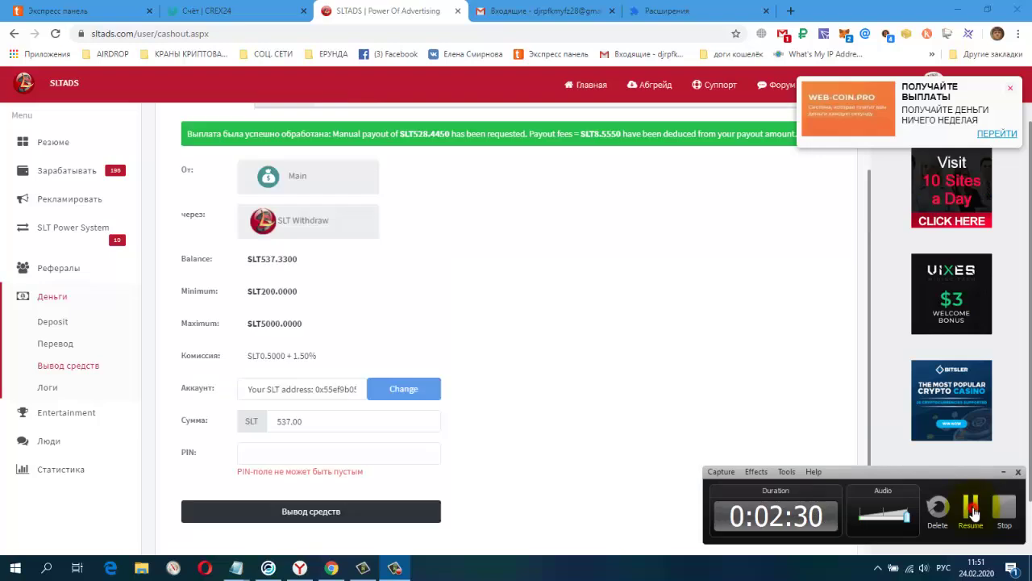
pyautogui.click(405, 256)
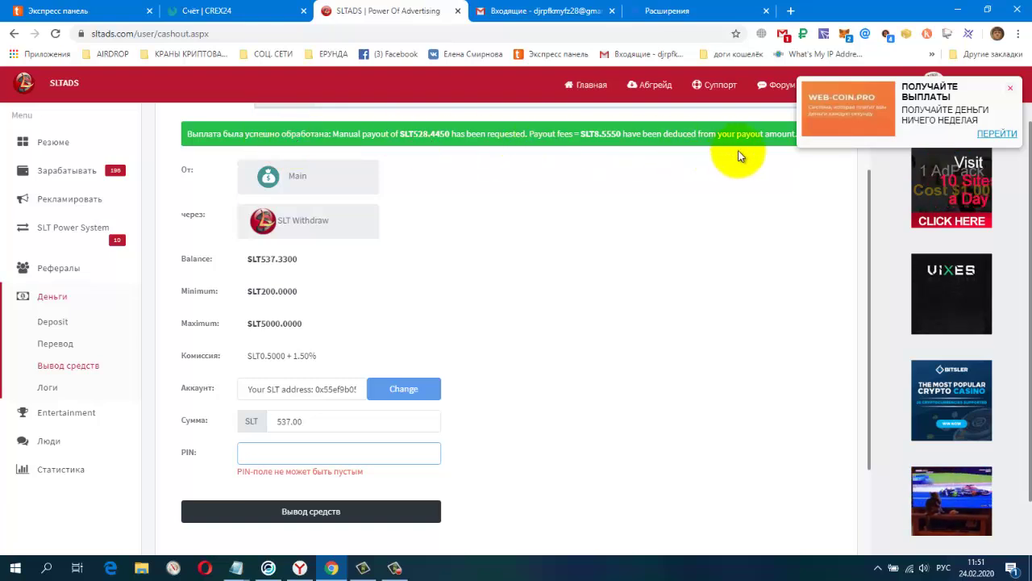
pyautogui.click(1010, 87)
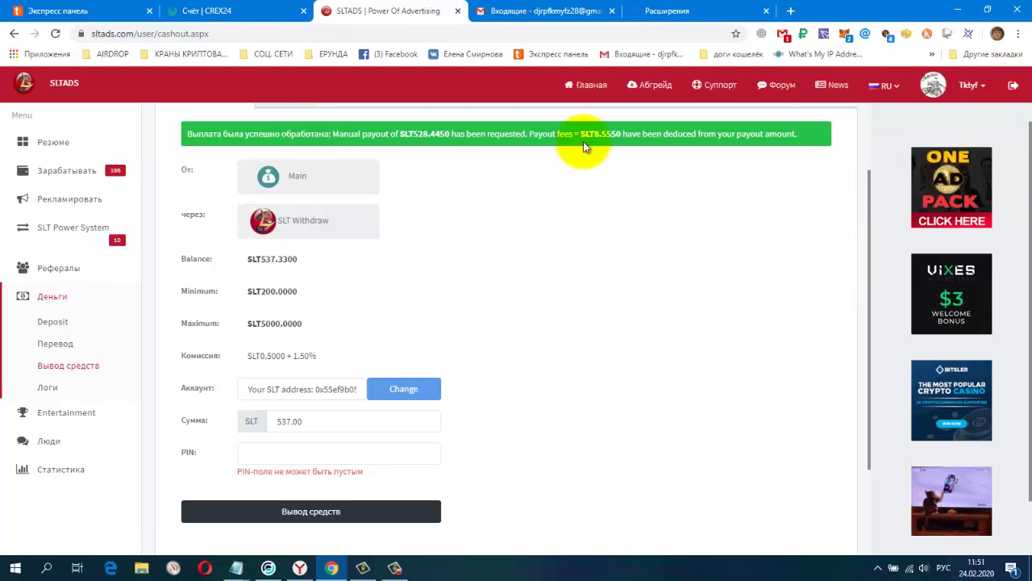
# - Switch back to CREX24, reload the account page and search the balances for SLT again
pyautogui.click(216, 11)
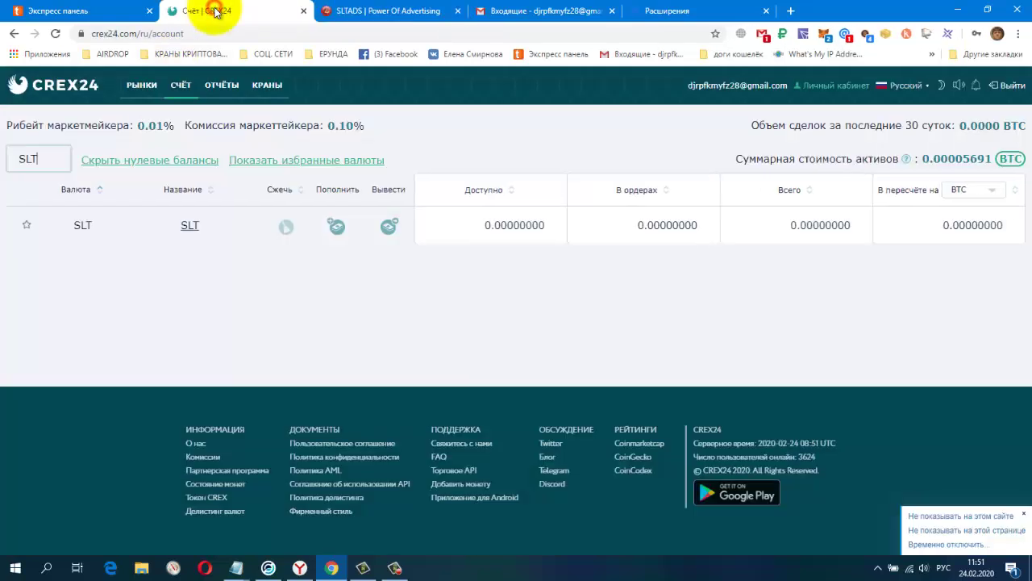
pyautogui.rightClick(190, 242)
pyautogui.click(209, 280)
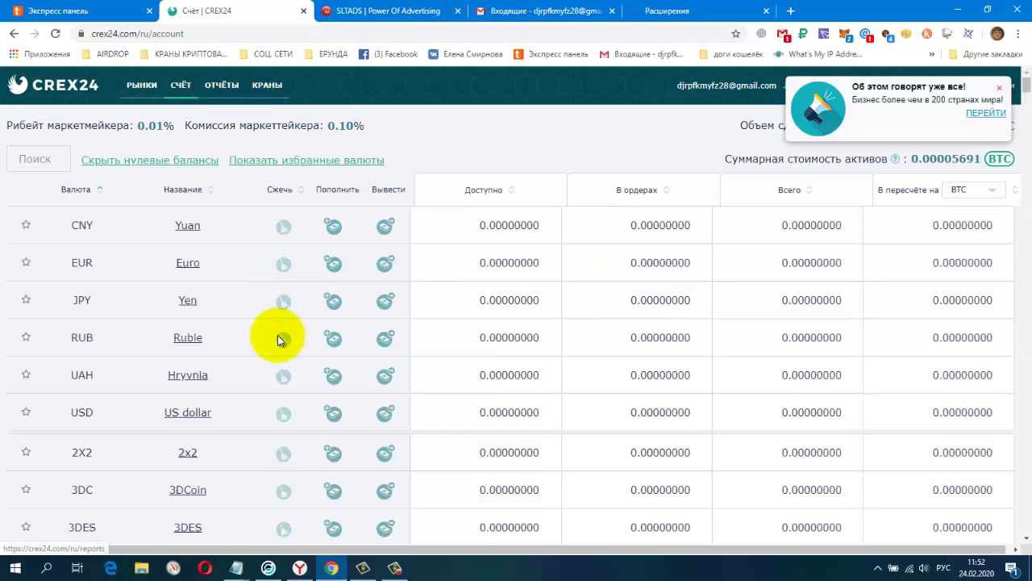
pyautogui.rightClick(42, 157)
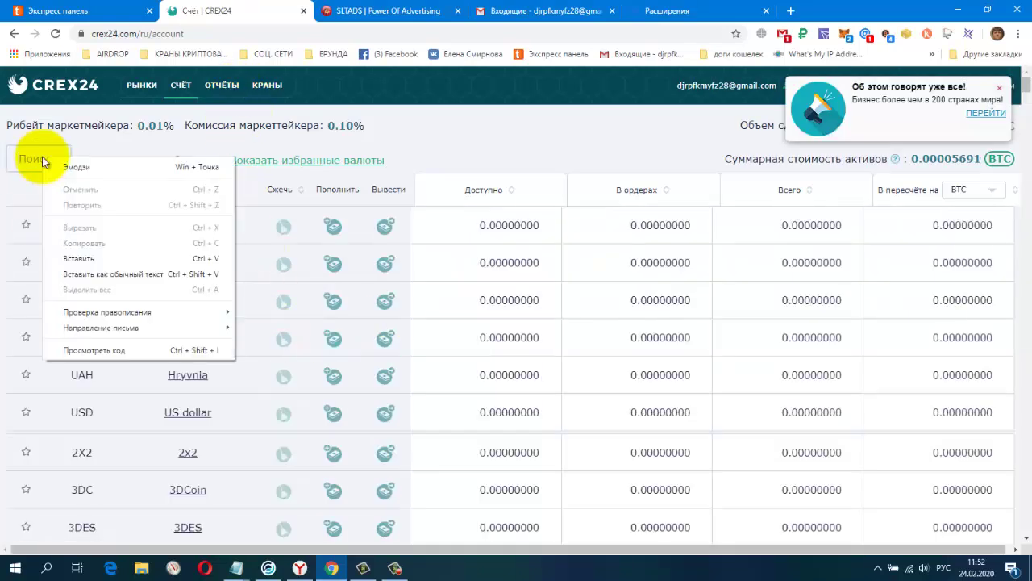
pyautogui.click(76, 259)
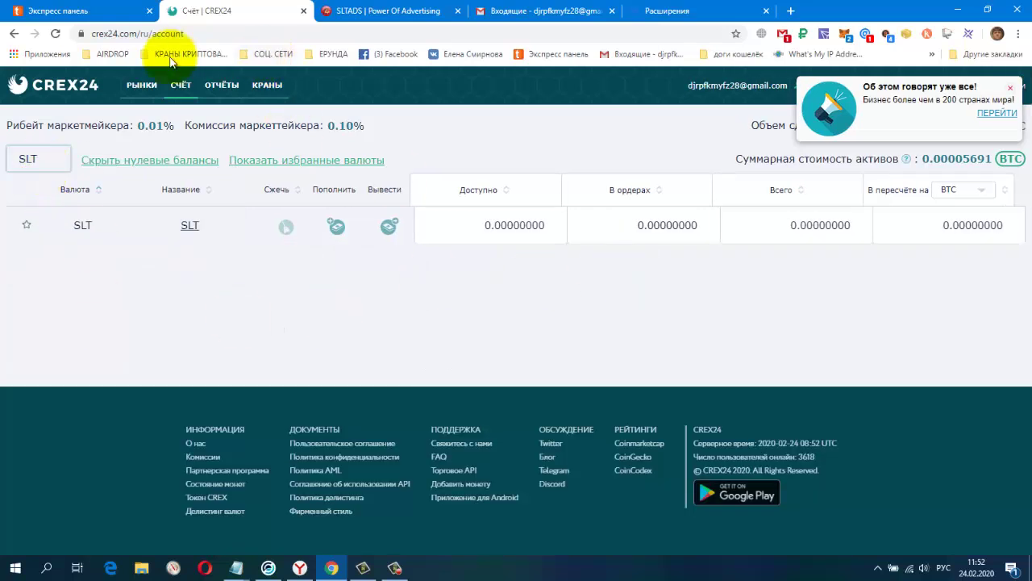
# - Look through the CREX24 trade report and all pages of the payment history for an incoming SLT payment
pyautogui.click(225, 85)
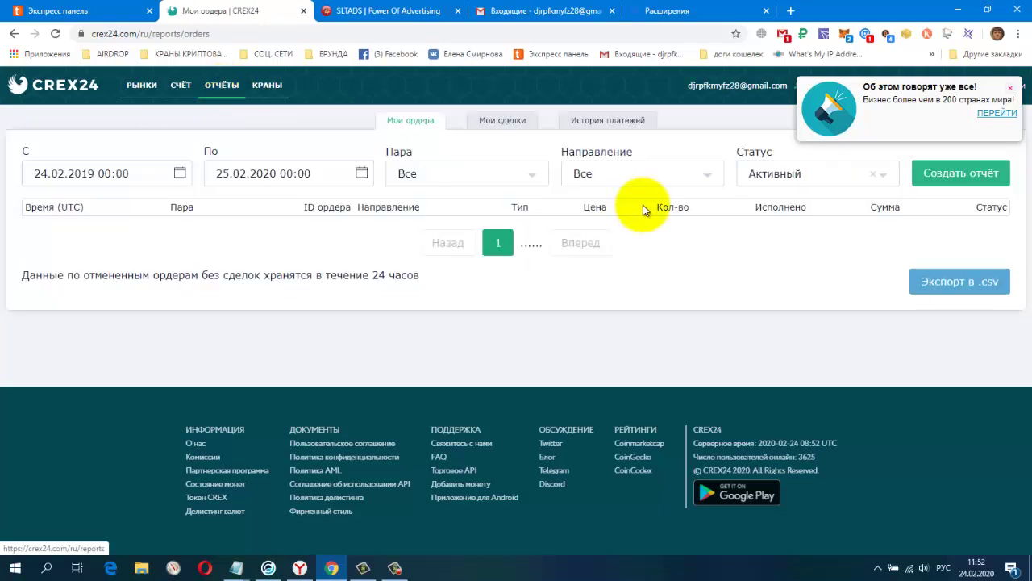
pyautogui.click(628, 129)
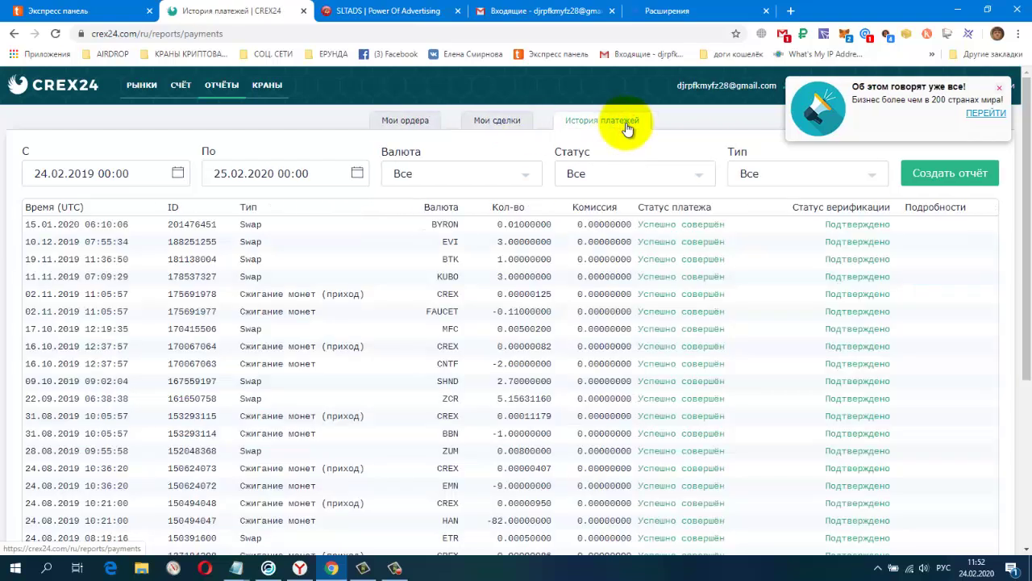
pyautogui.click(513, 130)
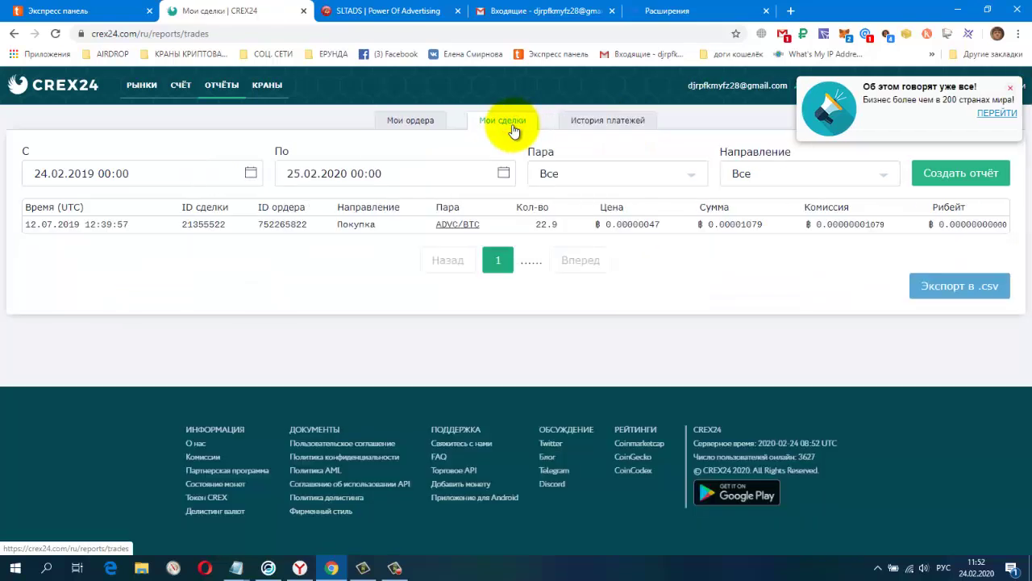
pyautogui.click(606, 129)
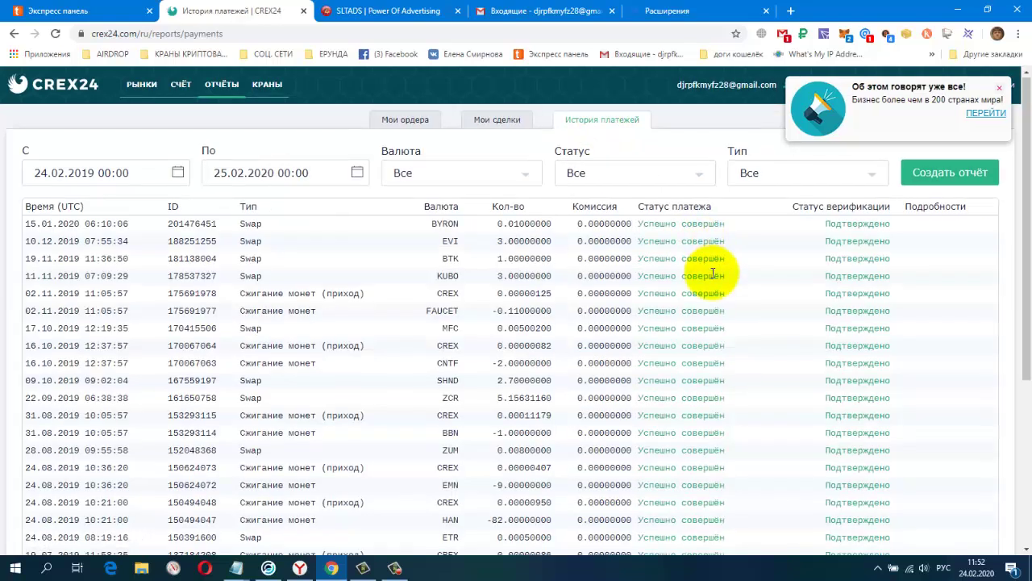
pyautogui.scroll(-3, 713, 273)
pyautogui.click(580, 335)
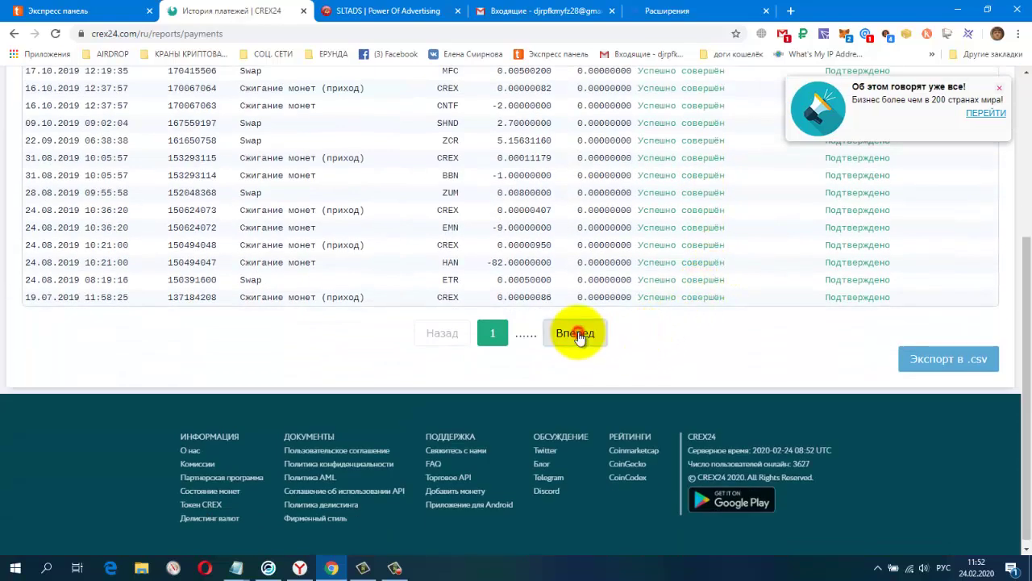
pyautogui.click(579, 336)
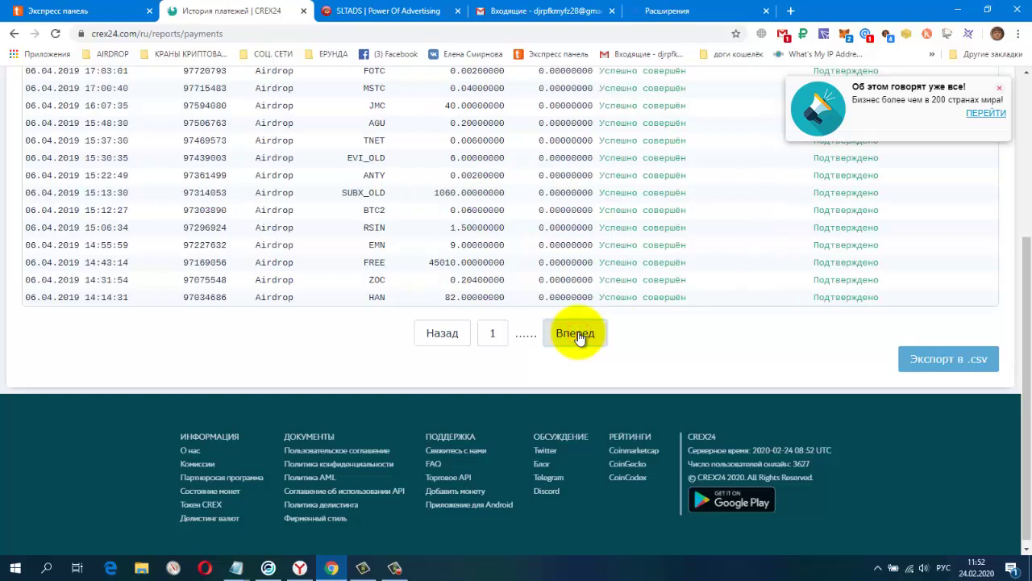
pyautogui.click(579, 336)
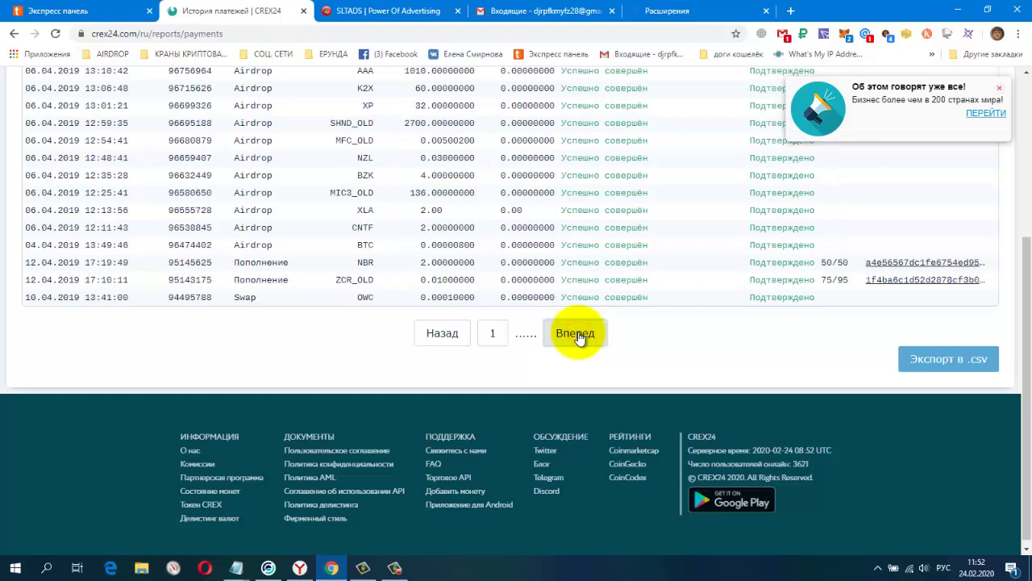
pyautogui.click(577, 333)
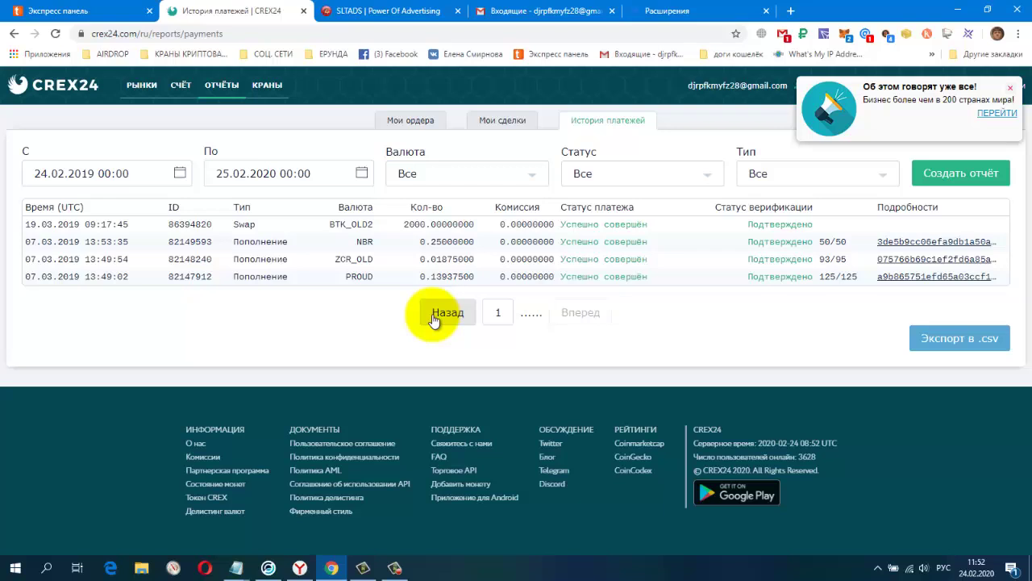
# - Examine the withdrawal request's date, amount, payment processor and status in the SLTADS withdrawal history
pyautogui.click(400, 571)
pyautogui.click(971, 520)
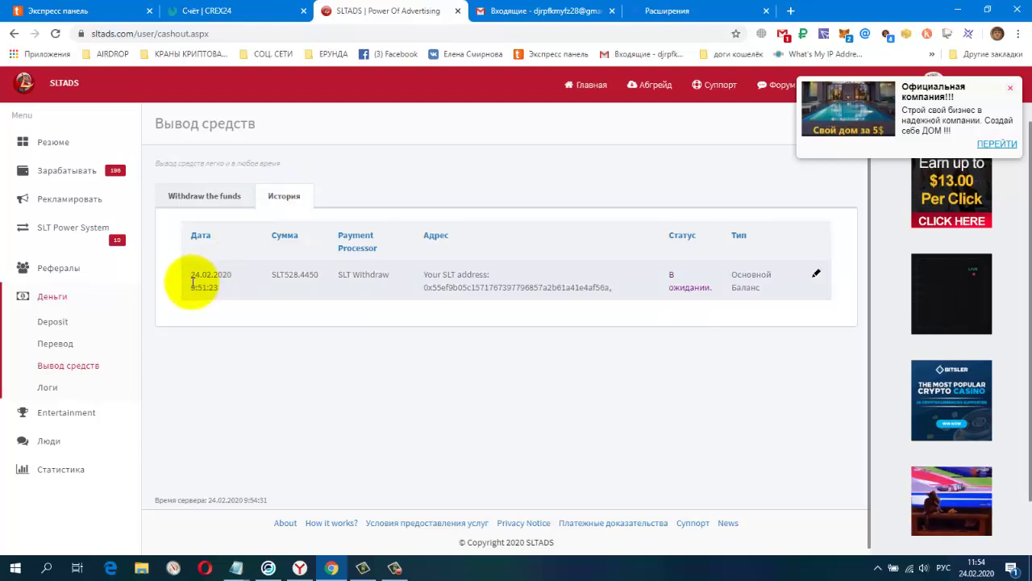
pyautogui.moveTo(191, 278); pyautogui.dragTo(329, 276)
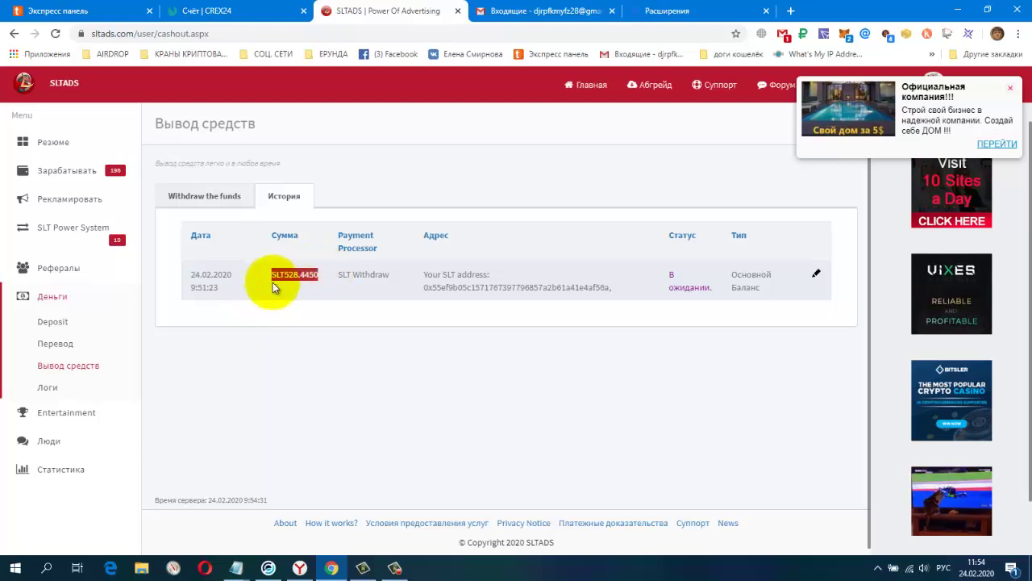
pyautogui.click(353, 275)
pyautogui.moveTo(354, 275); pyautogui.dragTo(383, 278)
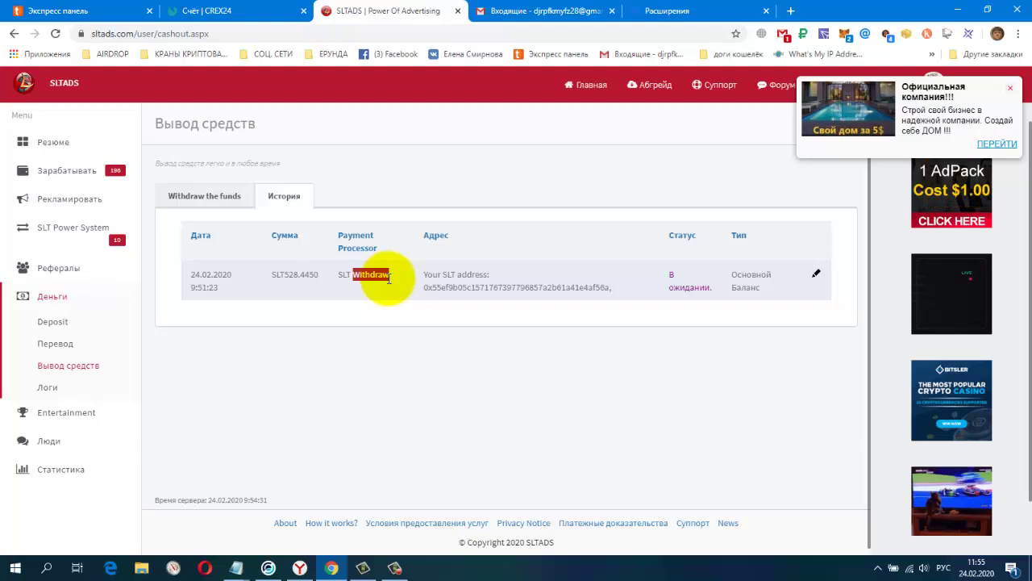
pyautogui.click(679, 272)
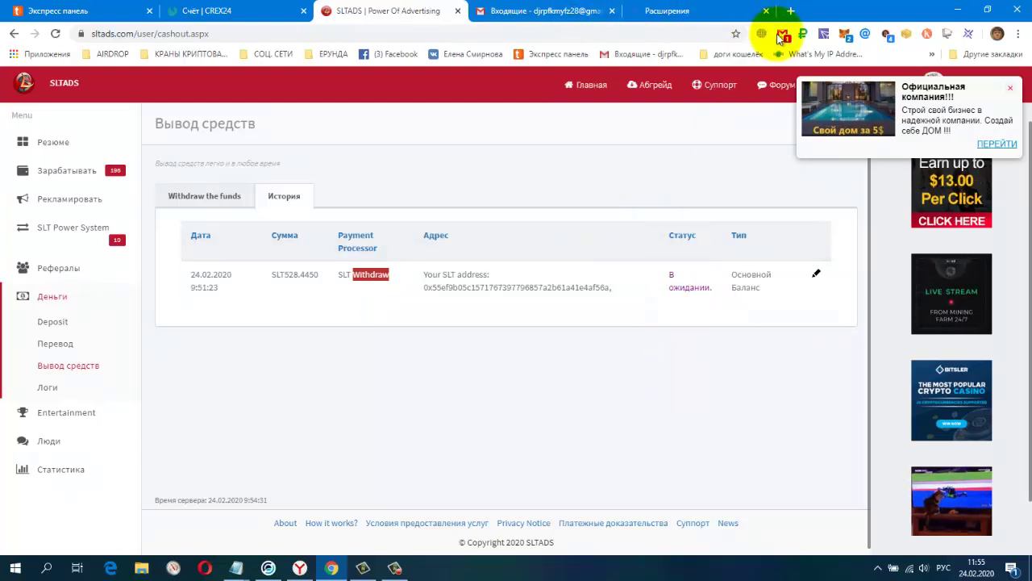
# - Check the Gmail inbox for new mail and return to the SLTADS withdrawal history
pyautogui.click(536, 11)
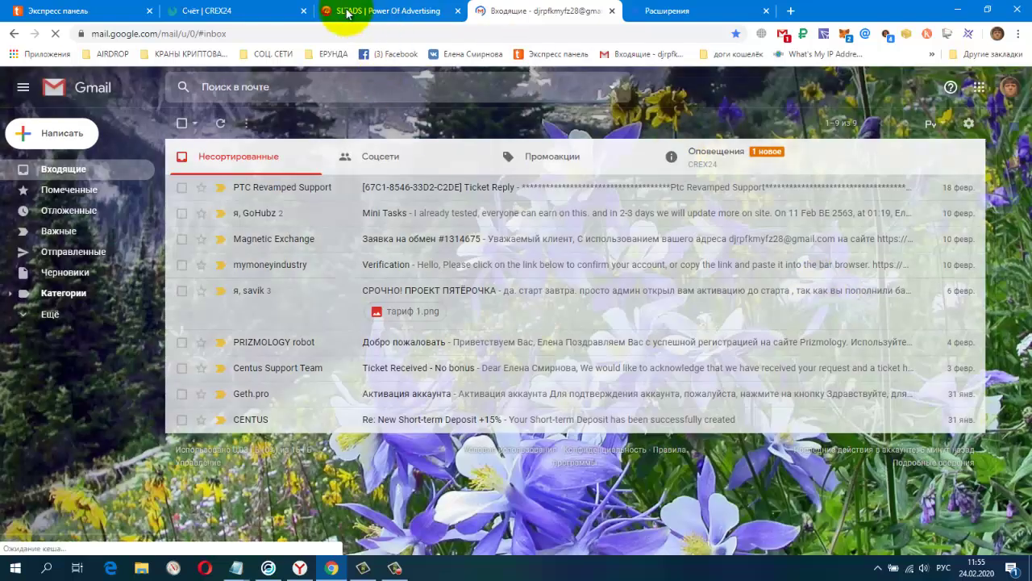
pyautogui.click(348, 12)
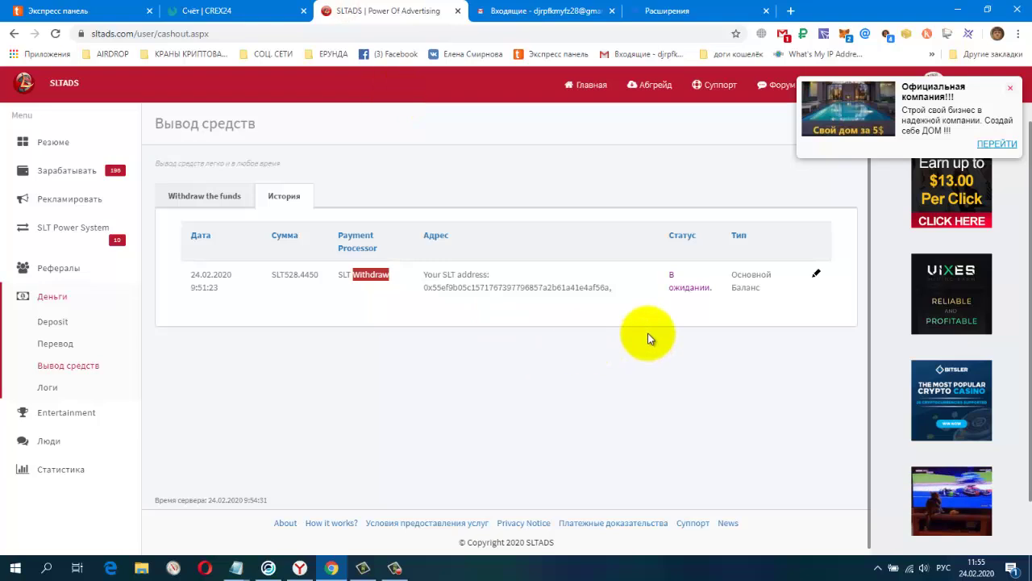